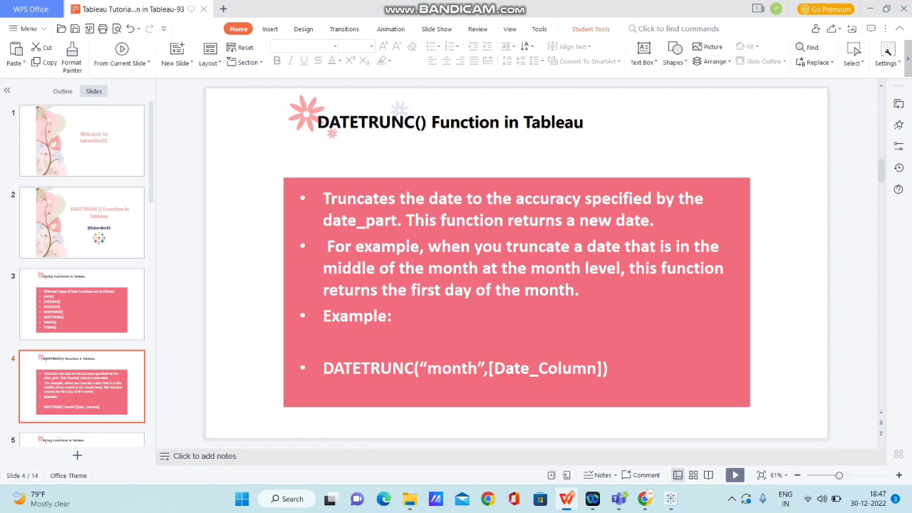
Step: Switch from the DATETRUNC slide to the empty DATE TRUNC worksheet in Tableau
click(670, 498)
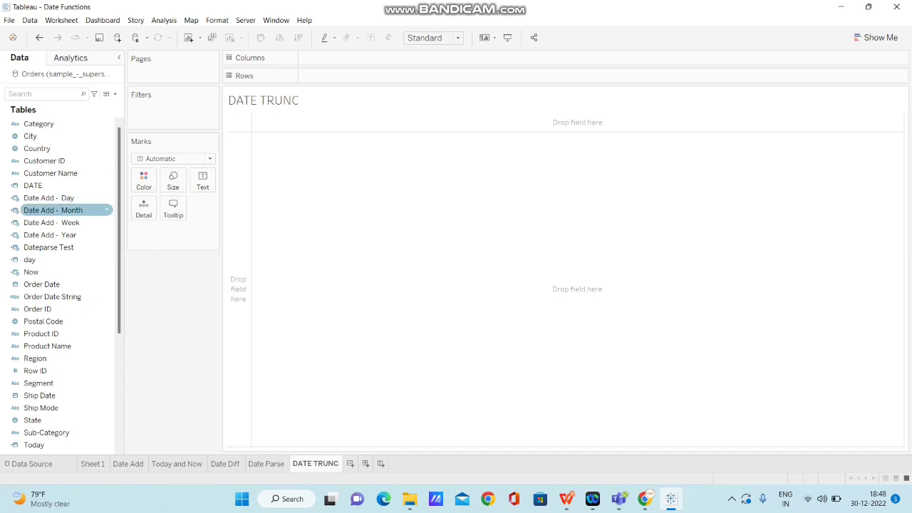
Step: Put Order Date on Rows as a discrete exact date, listing each daily order date
click(42, 285)
drag(42, 284, 313, 76)
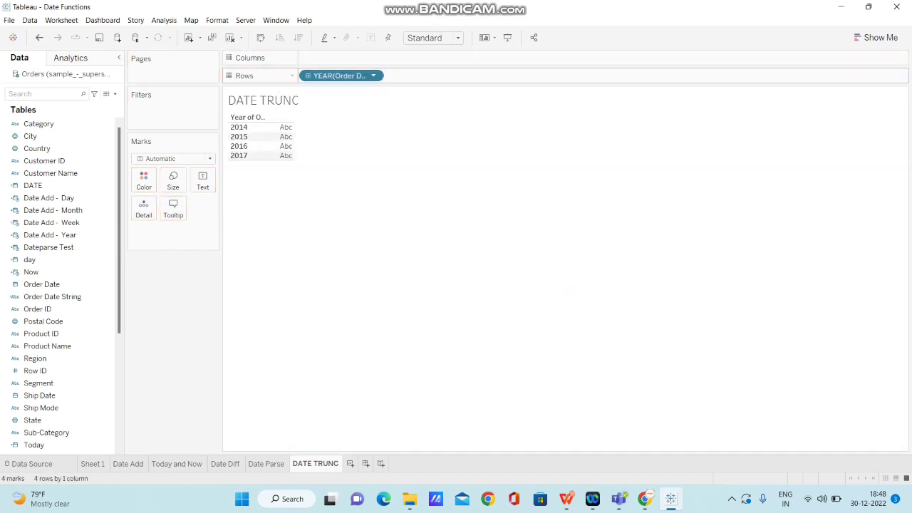
right_click(340, 77)
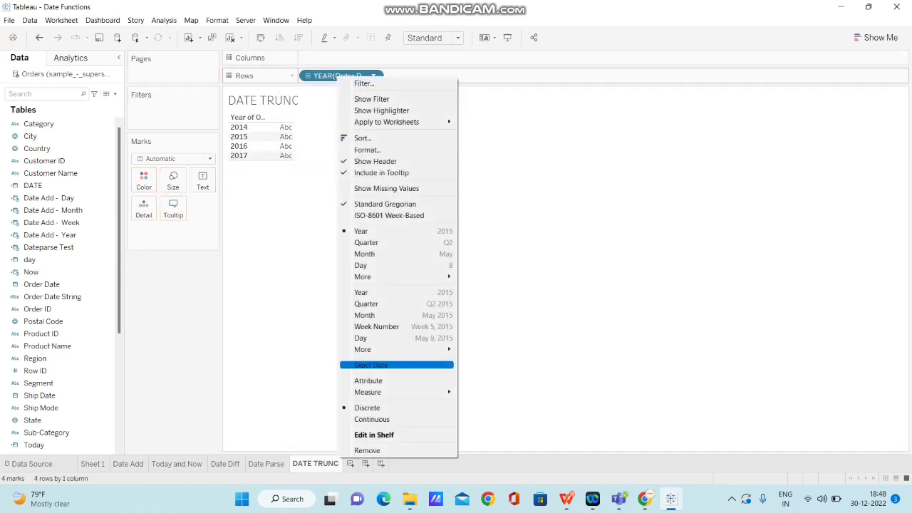
click(372, 365)
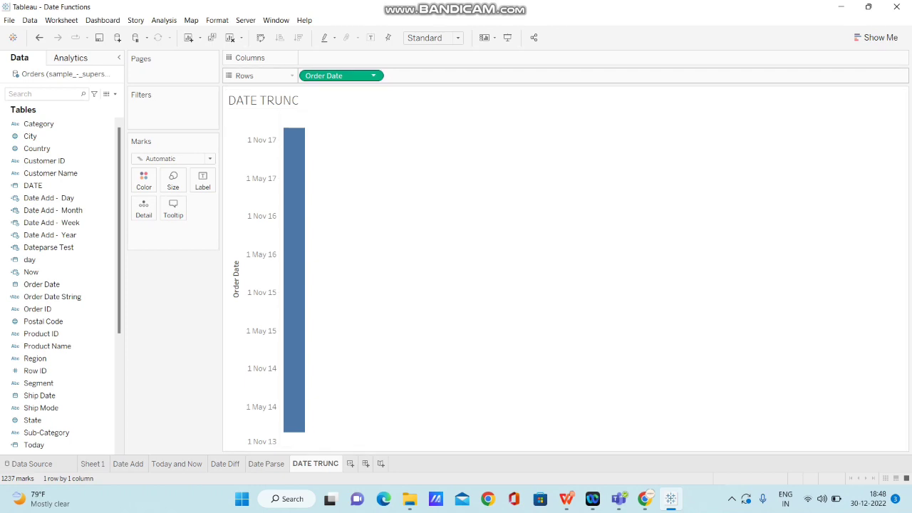
right_click(361, 77)
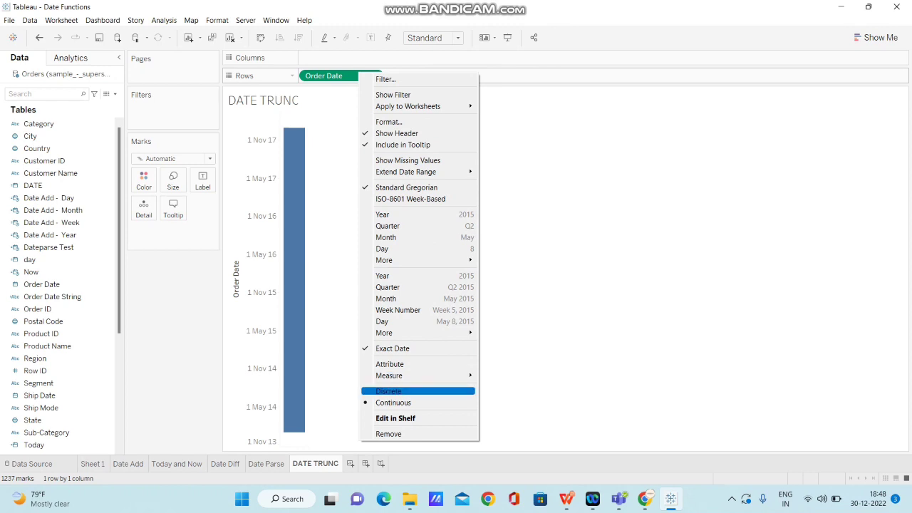
click(389, 391)
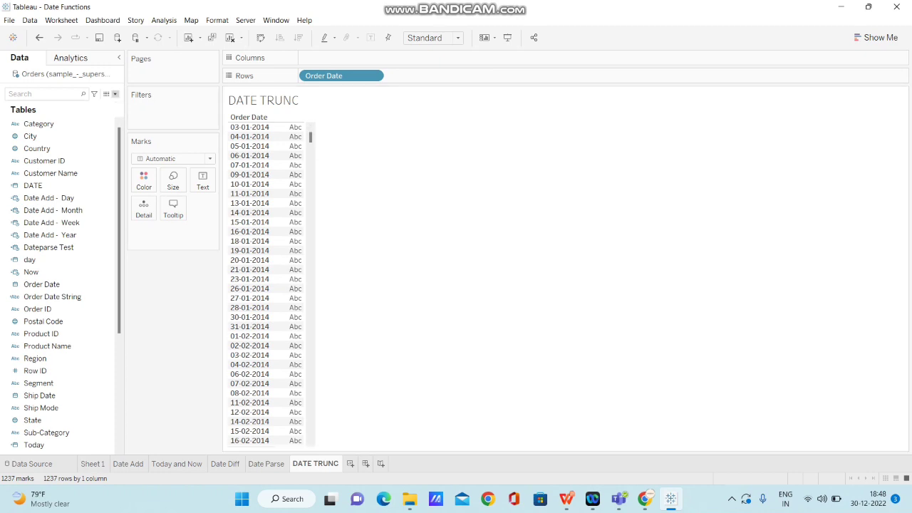
Step: Start a new calculated field with the formula DATETRUNC('year',[Order Date])
click(115, 93)
click(57, 105)
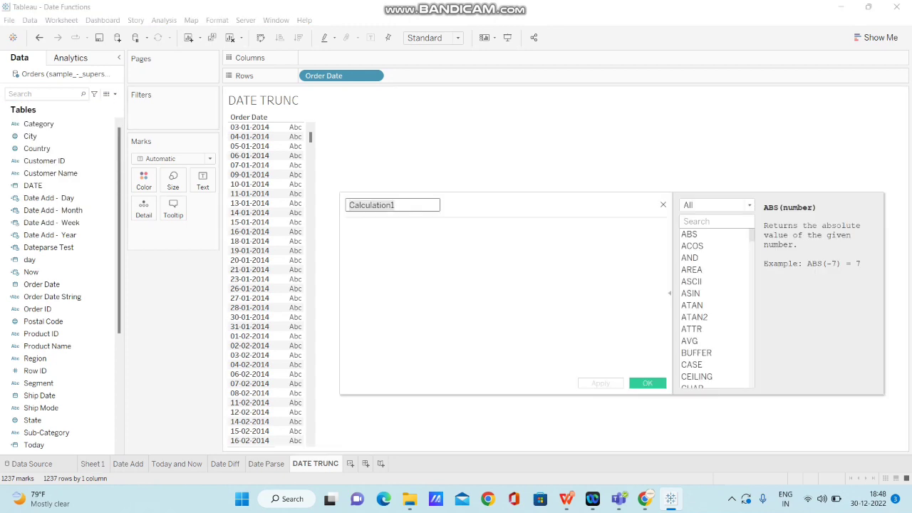
text(datetru)
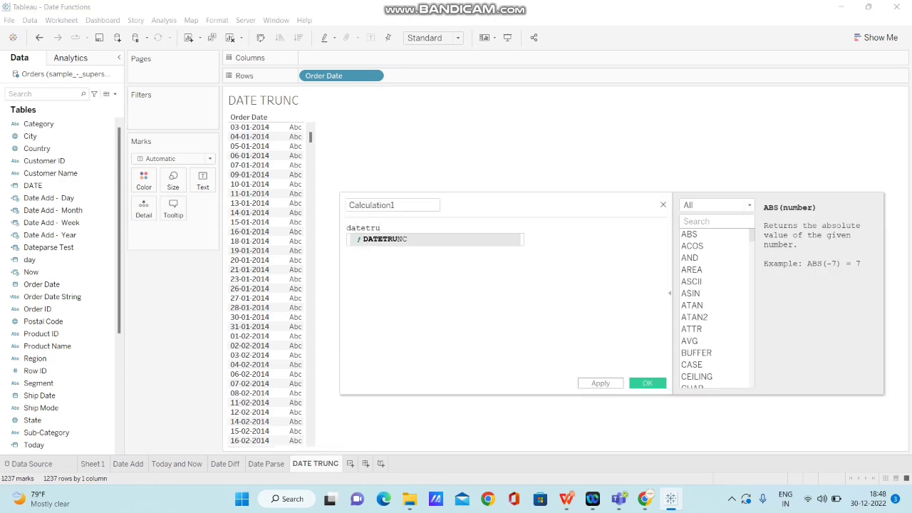
key(Return)
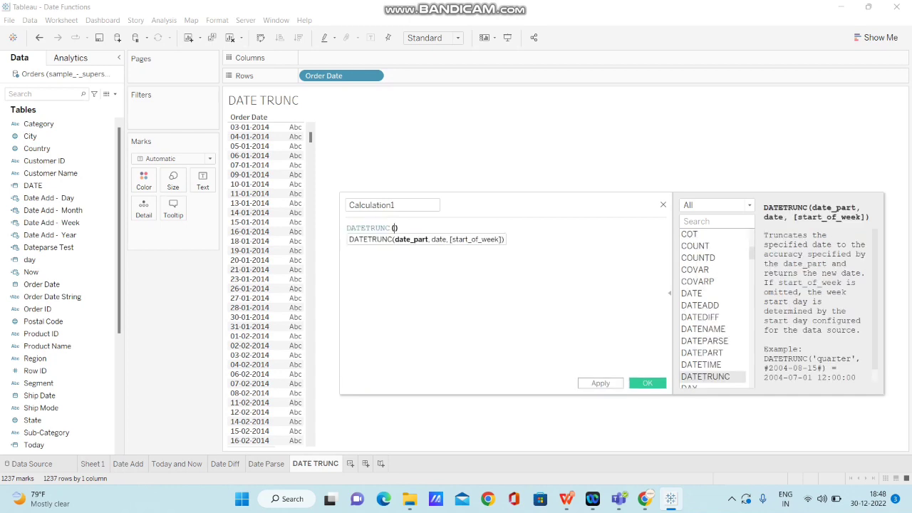
text(')
text(year')
text(,)
text(order)
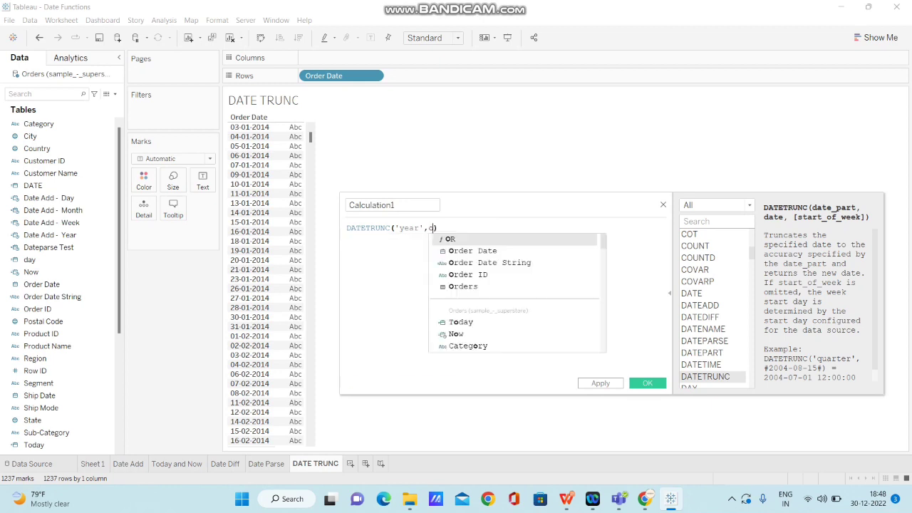
key(Return)
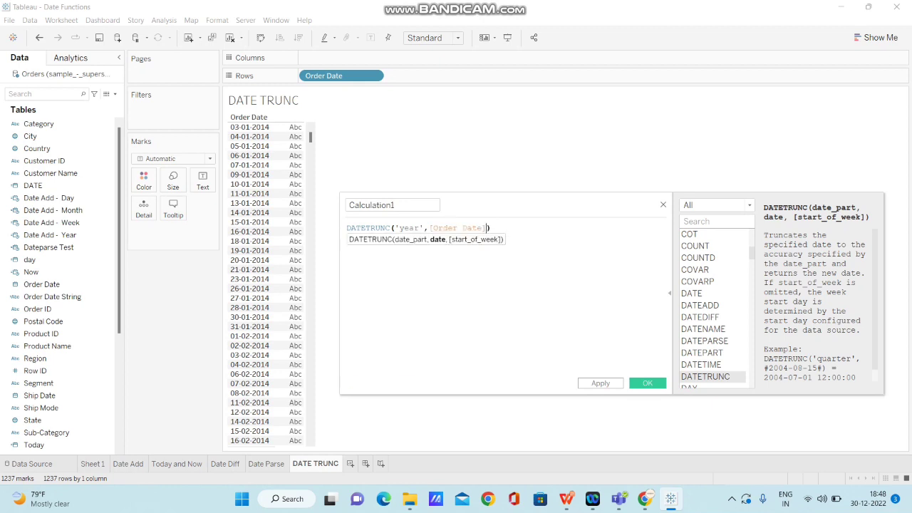
key(Right)
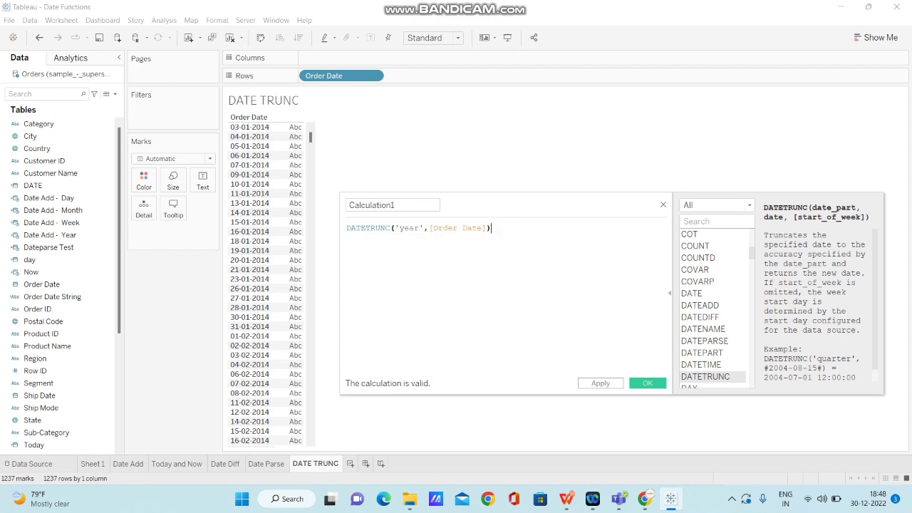
Step: Name the calculation 'Datetrunc - Year' and save it
click(393, 204)
key(BackSpace)
key(BackSpace)
key(BackSpace)
key(BackSpace)
key(BackSpace)
key(BackSpace)
key(BackSpace)
key(BackSpace)
key(BackSpace)
key(BackSpace)
key(BackSpace)
key(BackSpace)
text(Date)
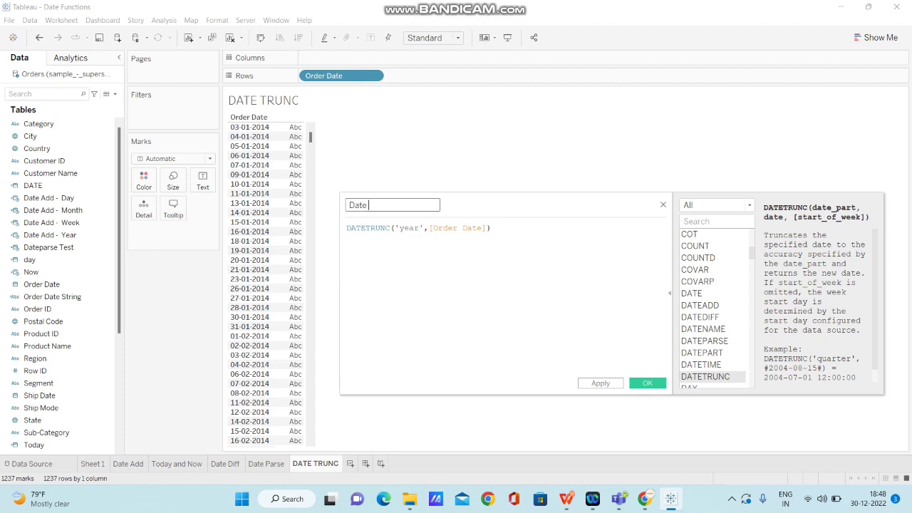
key(BackSpace)
text(trunc - Year)
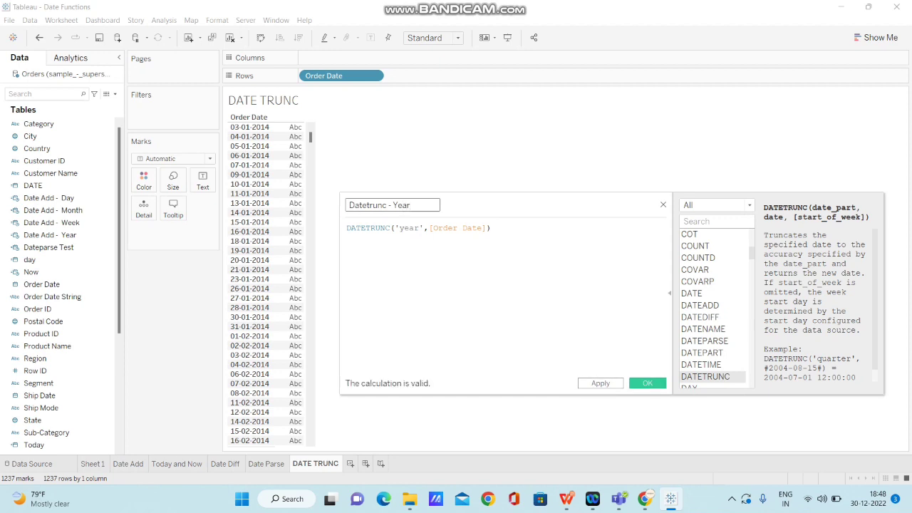
click(646, 382)
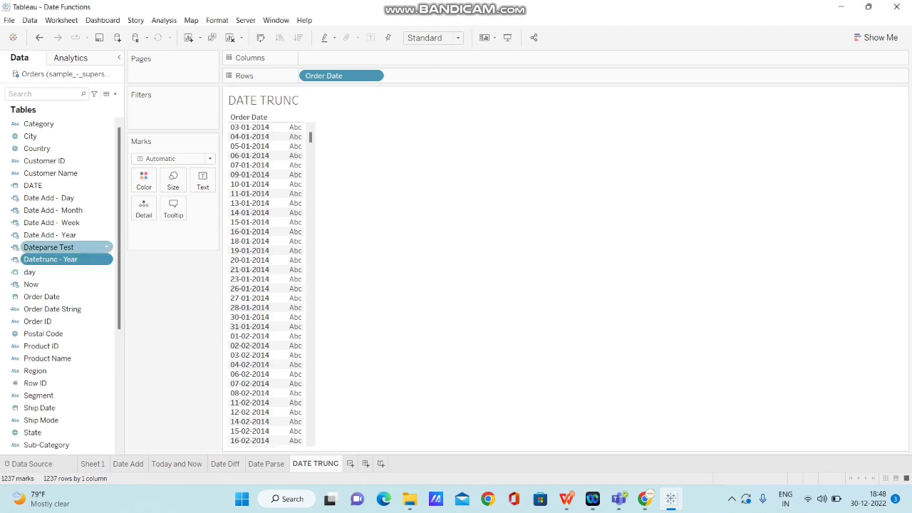
Step: Add Datetrunc - Year to Rows beside Order Date as a discrete exact date
drag(49, 259, 390, 76)
right_click(411, 75)
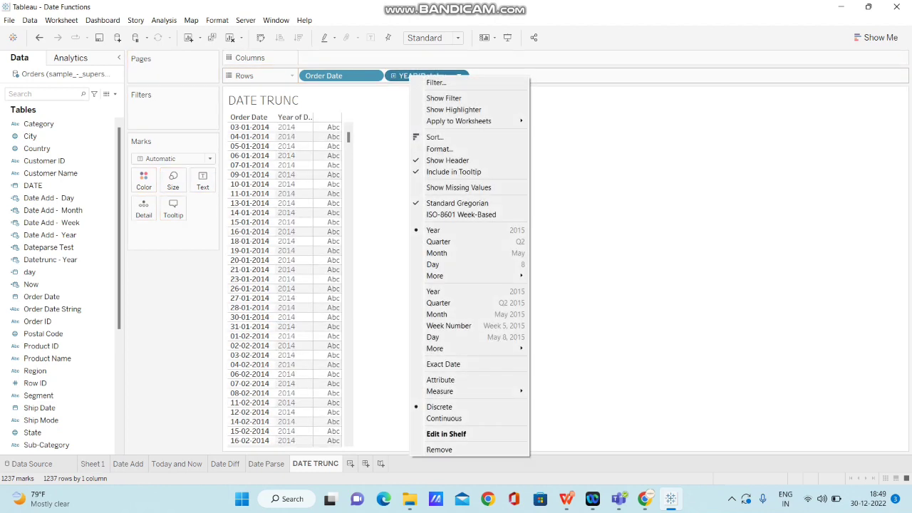
click(443, 364)
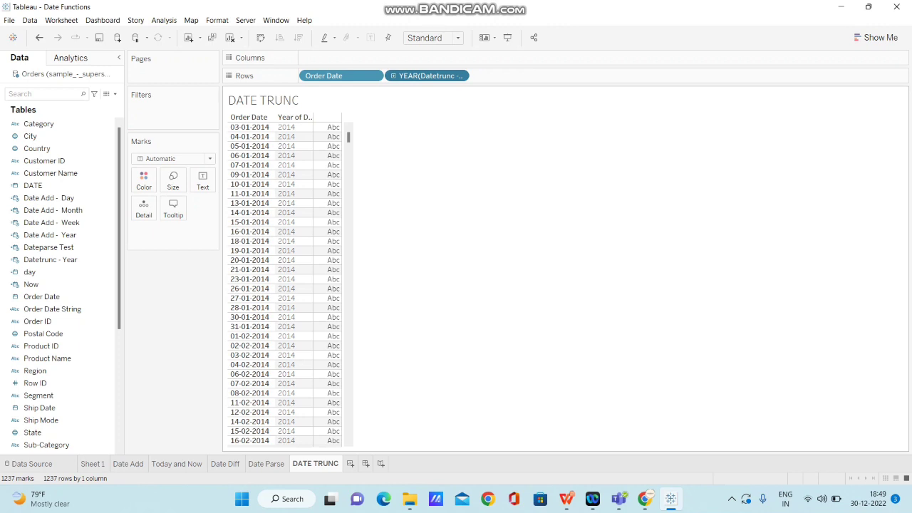
right_click(433, 75)
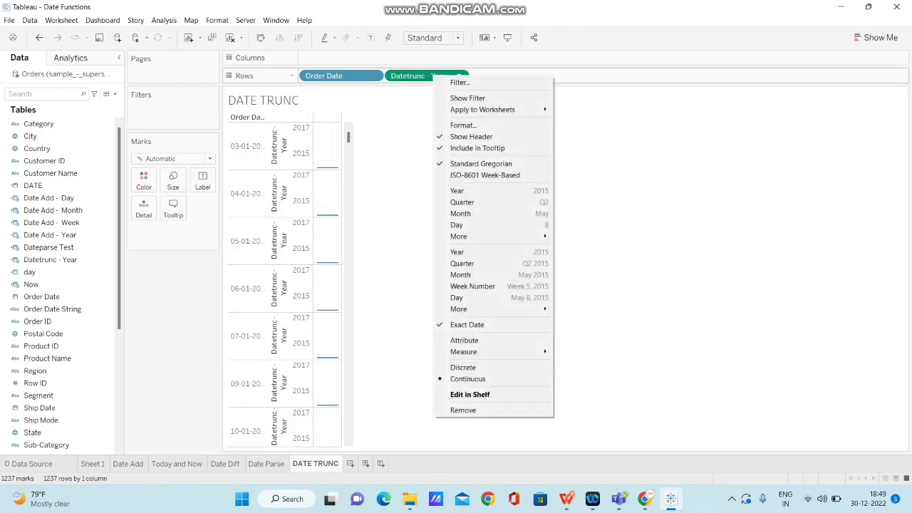
click(463, 366)
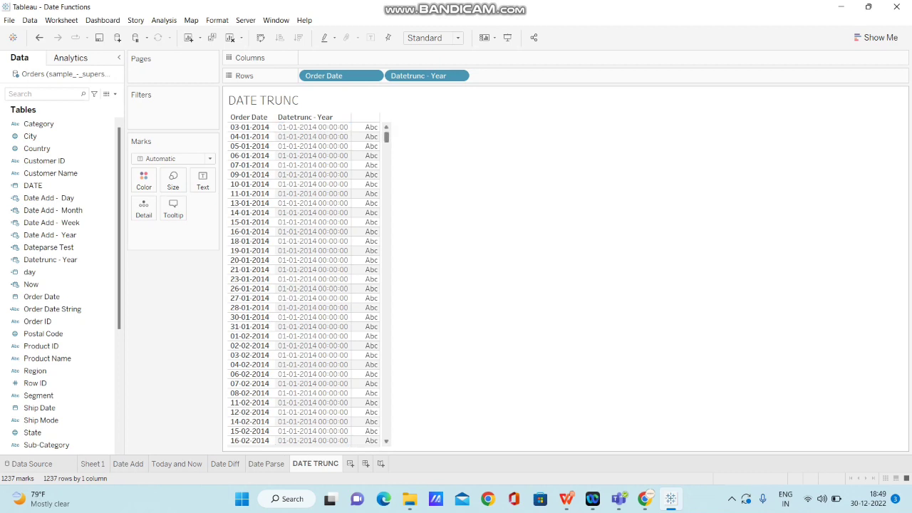
Step: Scroll to late December 2014 and select the 31-12-2014 row, truncated to 01-01-2014
scroll(306, 285, down, 20)
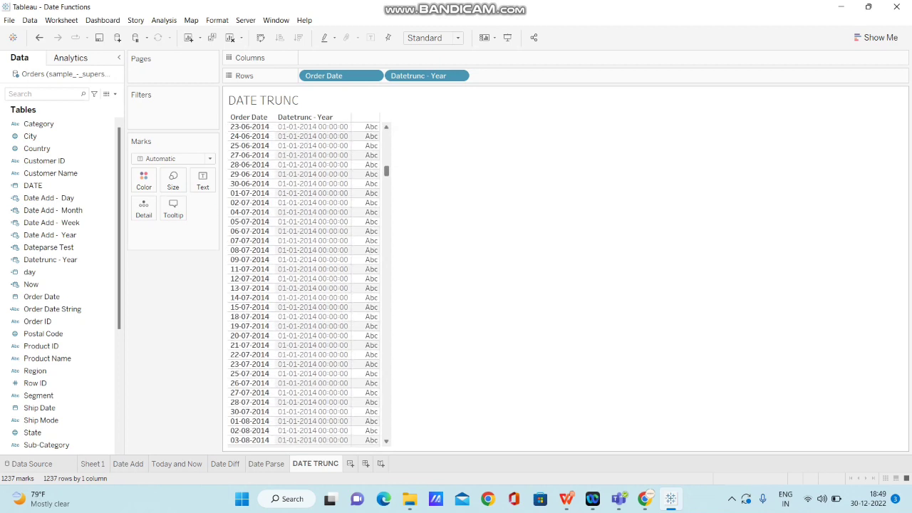
scroll(306, 285, down, 20)
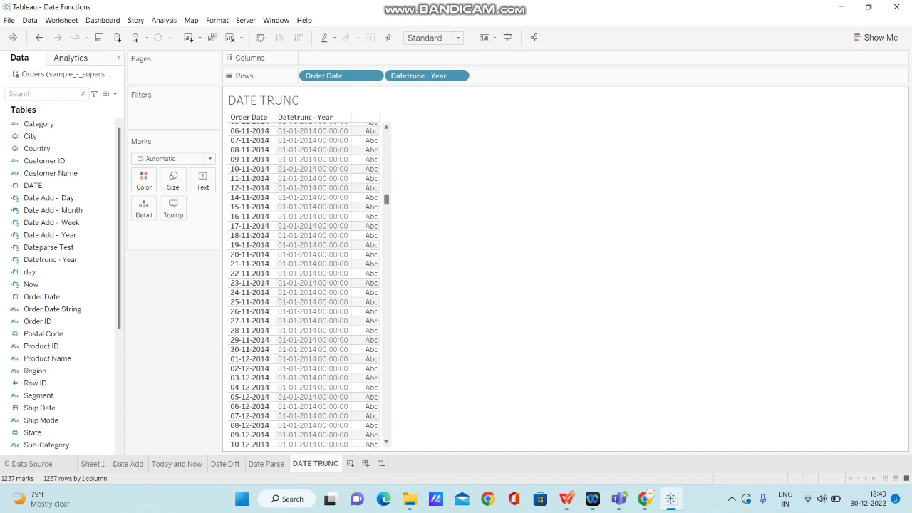
scroll(307, 285, up, 3)
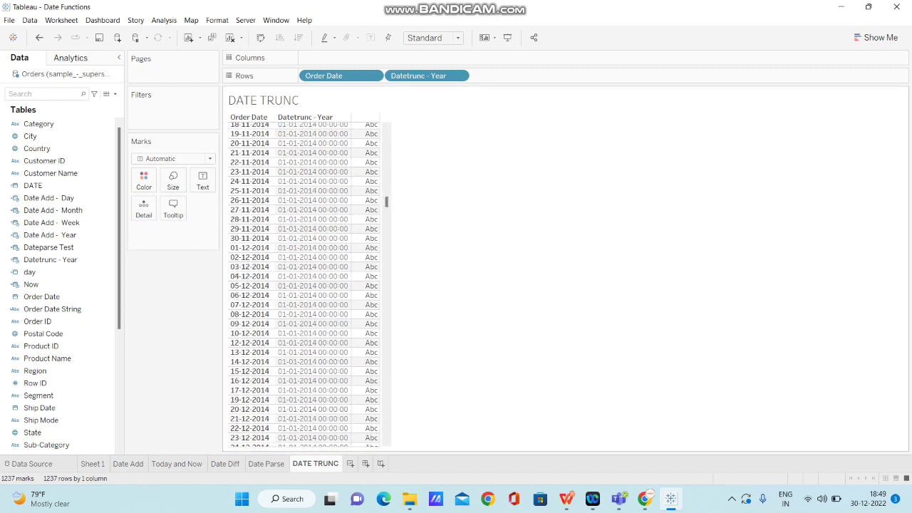
scroll(308, 285, down, 15)
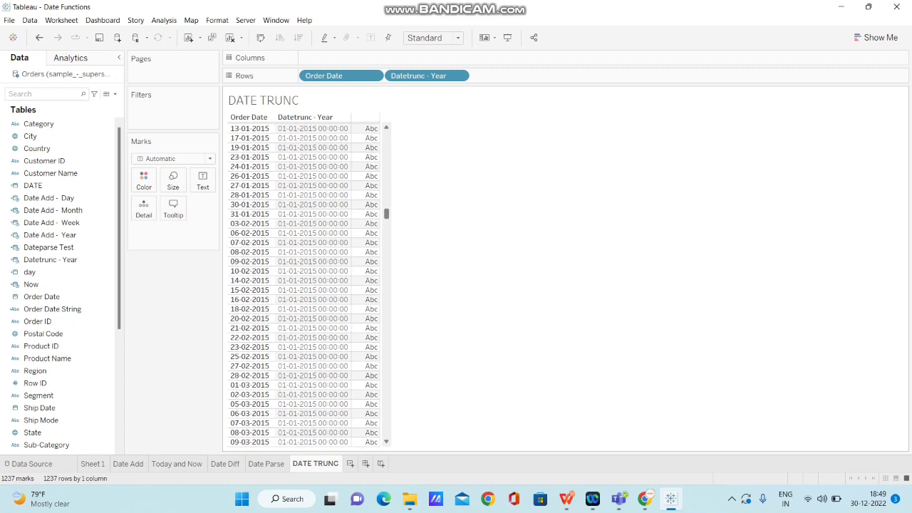
scroll(305, 285, up, 6)
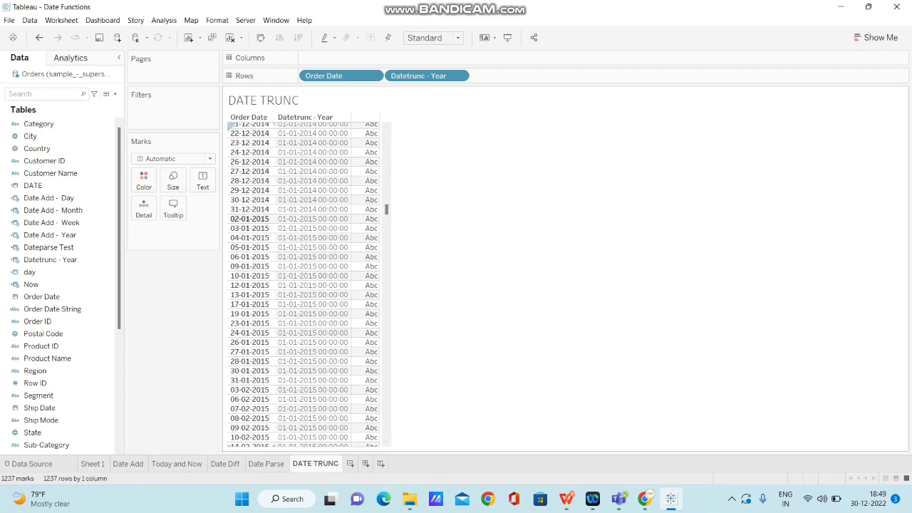
click(249, 208)
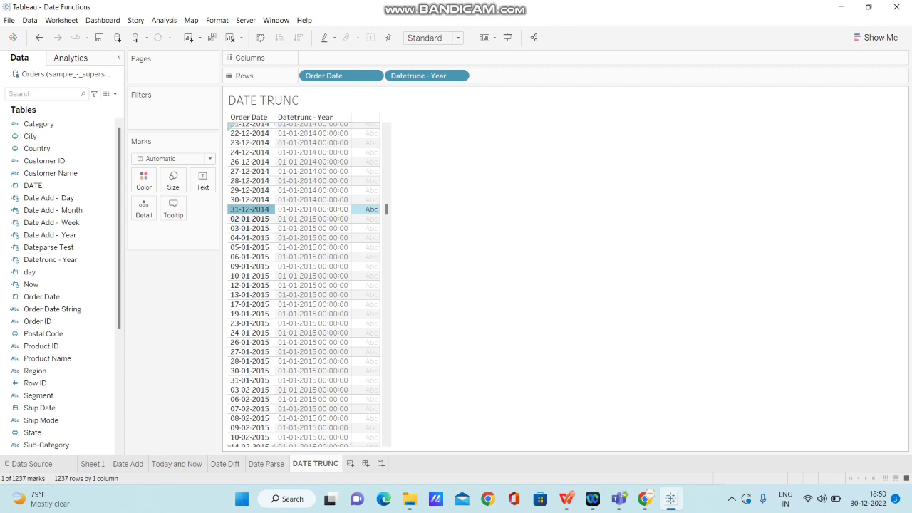
Step: Check that 02-01-2015 truncates to 01-01-2015 and 16-01-2016 to 01-01-2016, then clear the selection
click(249, 218)
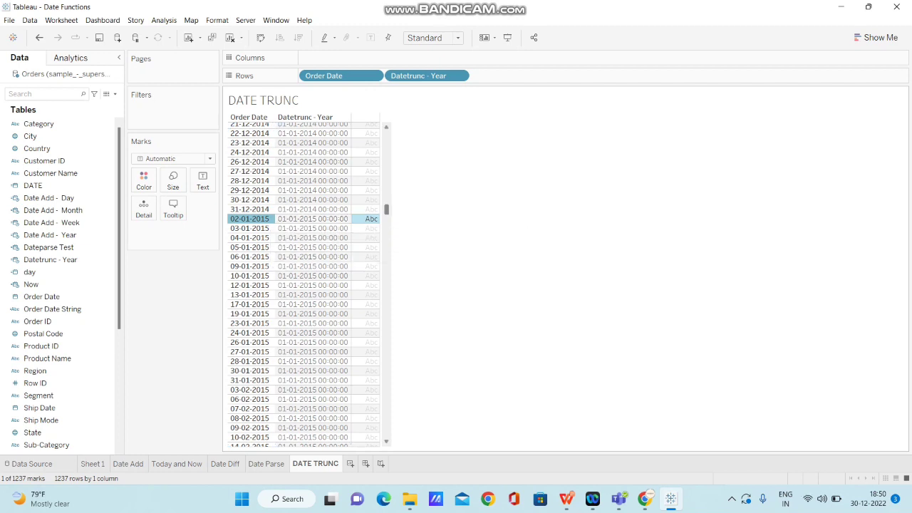
scroll(307, 285, down, 10)
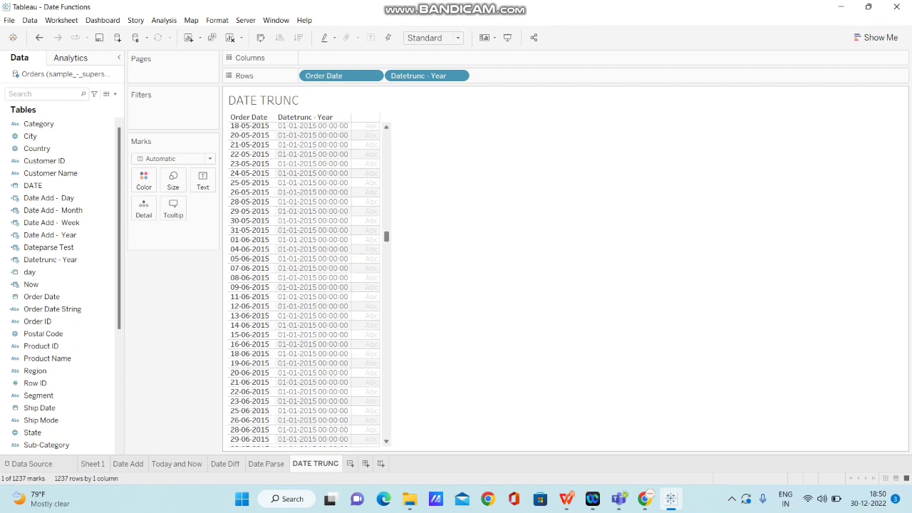
scroll(306, 284, down, 15)
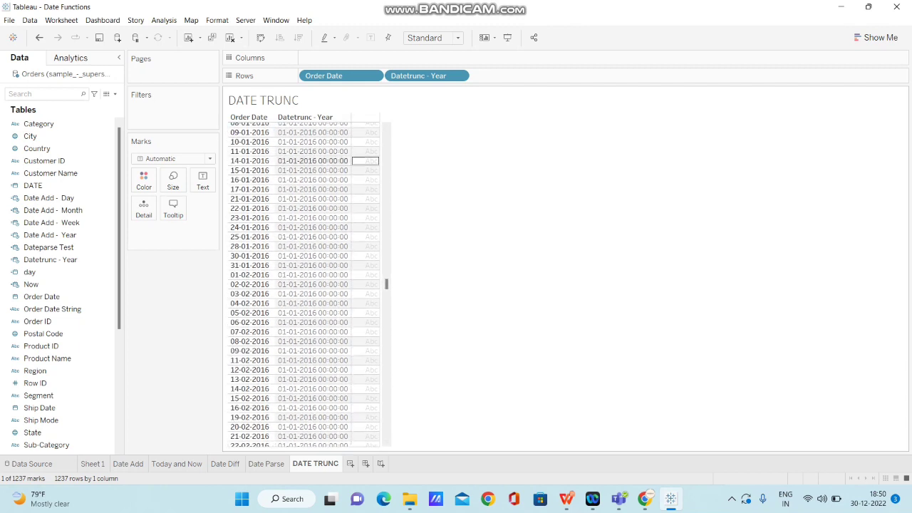
click(249, 179)
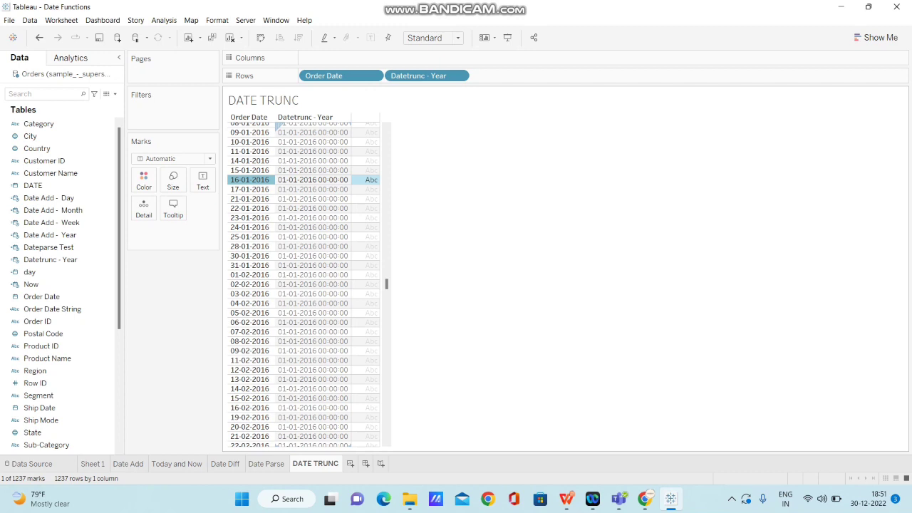
key(Escape)
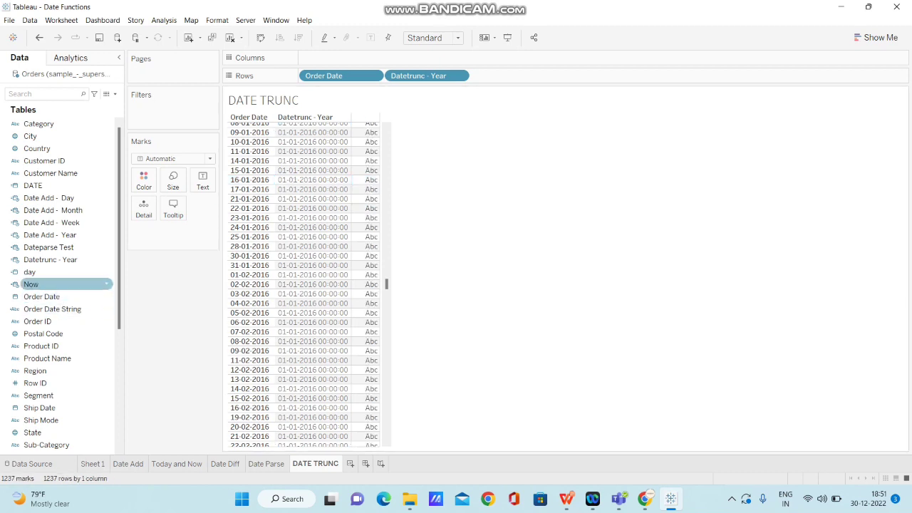
Step: Duplicate Datetrunc - Year and edit the copy to DATETRUNC('quarter',[Order Date]) named Datetrunc - Quarter
right_click(69, 259)
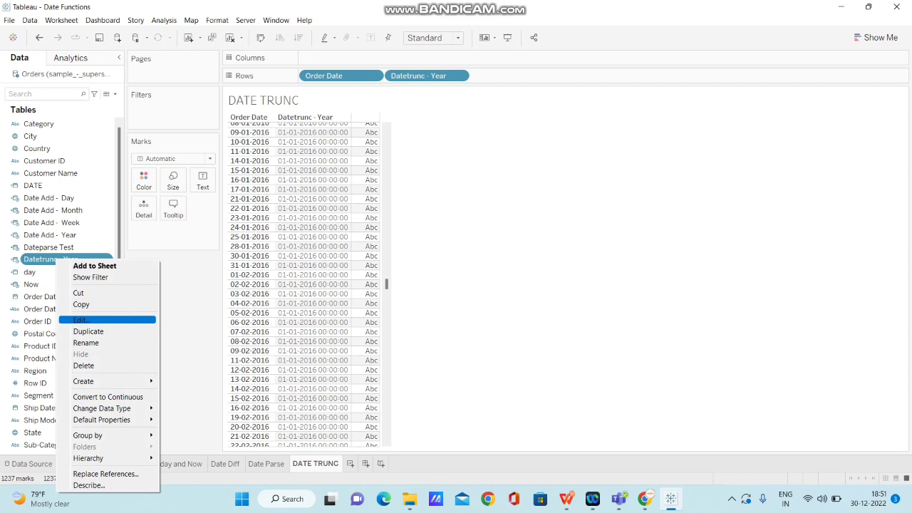
click(89, 331)
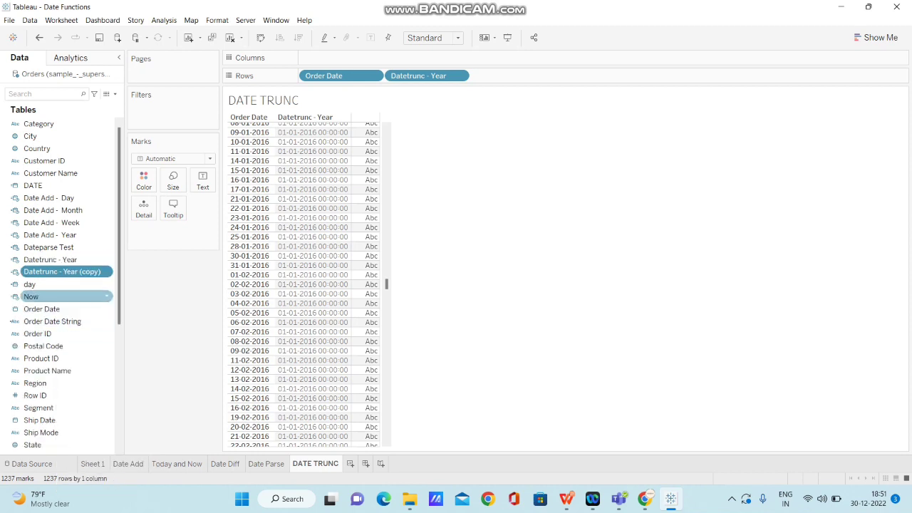
right_click(81, 271)
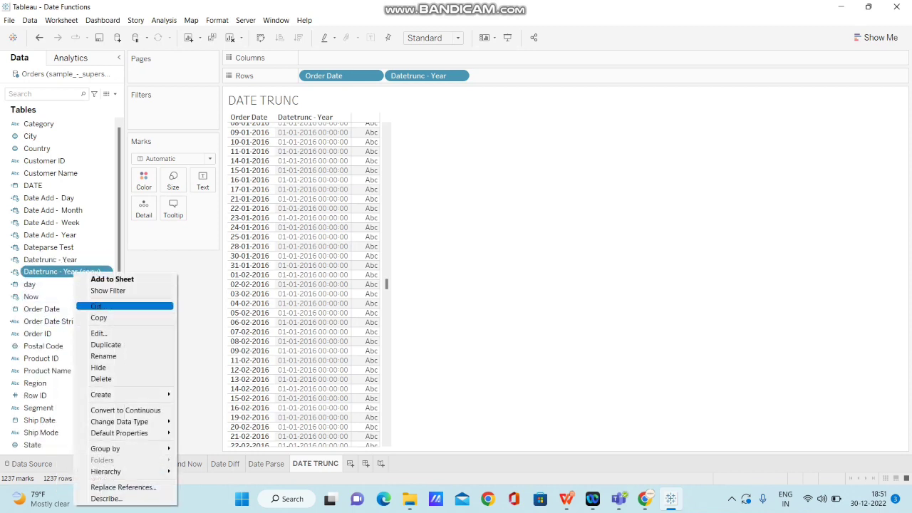
click(92, 333)
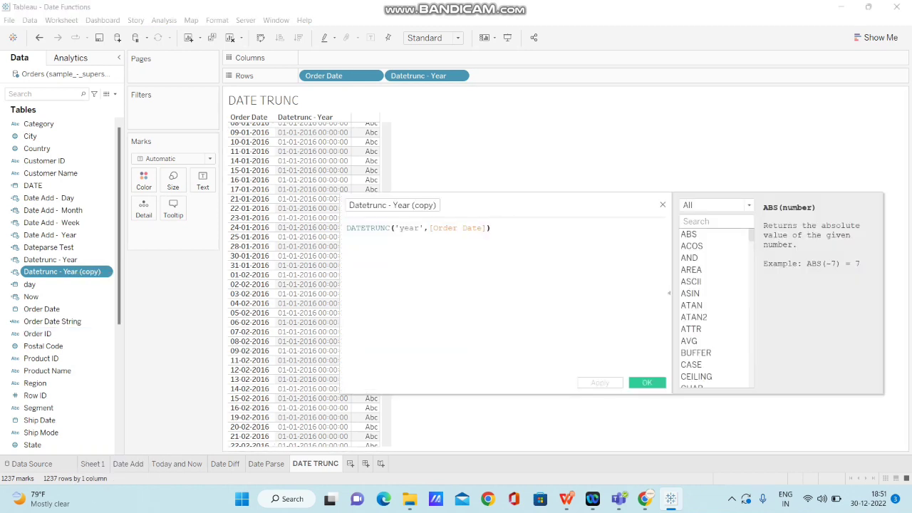
double_click(408, 228)
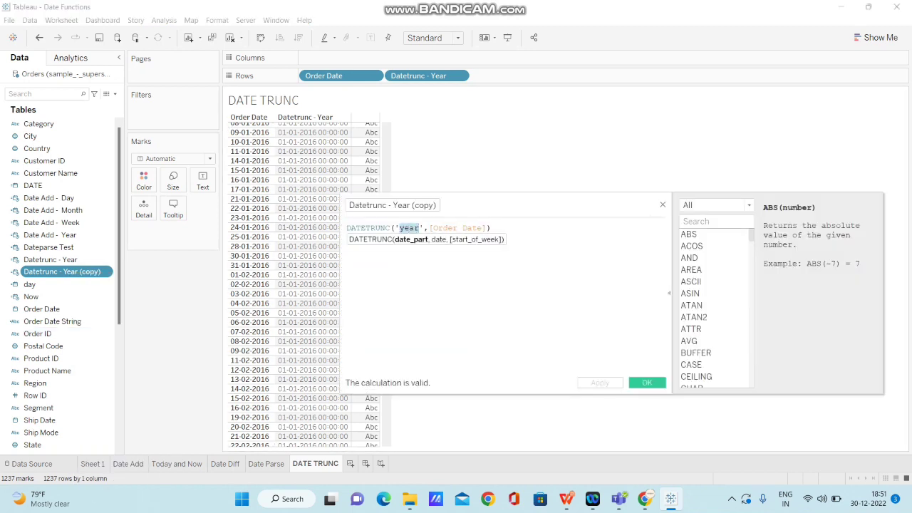
text(quarter)
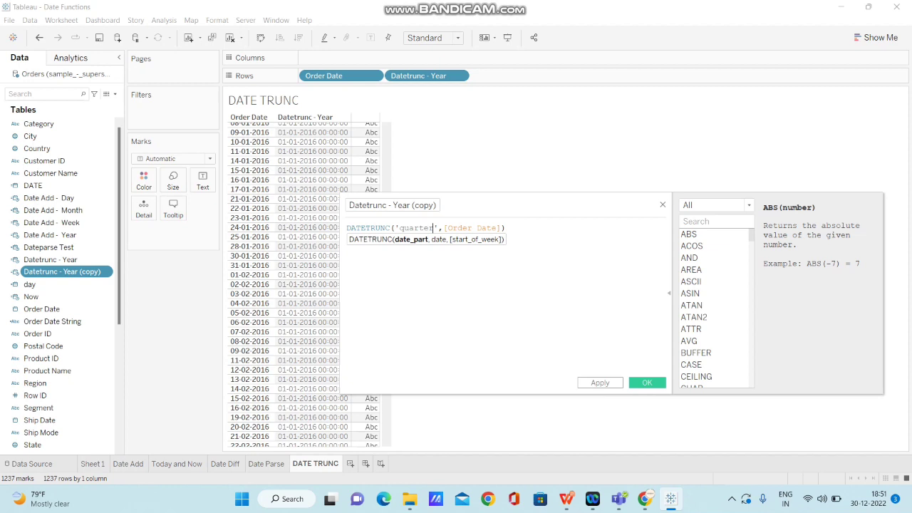
click(436, 205)
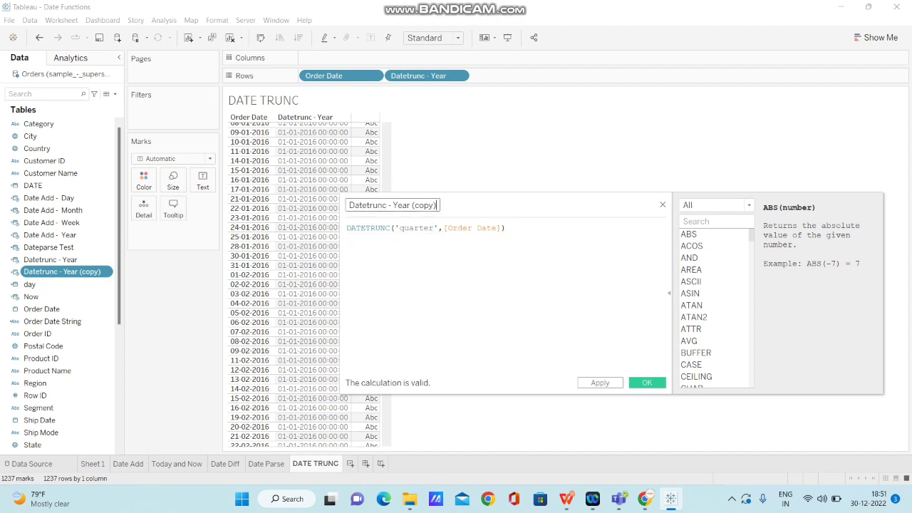
key(BackSpace)
key(BackSpace)
key(BackSpace)
key(BackSpace)
key(BackSpace)
key(BackSpace)
key(BackSpace)
key(BackSpace)
key(BackSpace)
key(BackSpace)
key(BackSpace)
text(Quarter)
Step: Save Datetrunc - Quarter and add it to Rows as a discrete exact-date third column
click(647, 382)
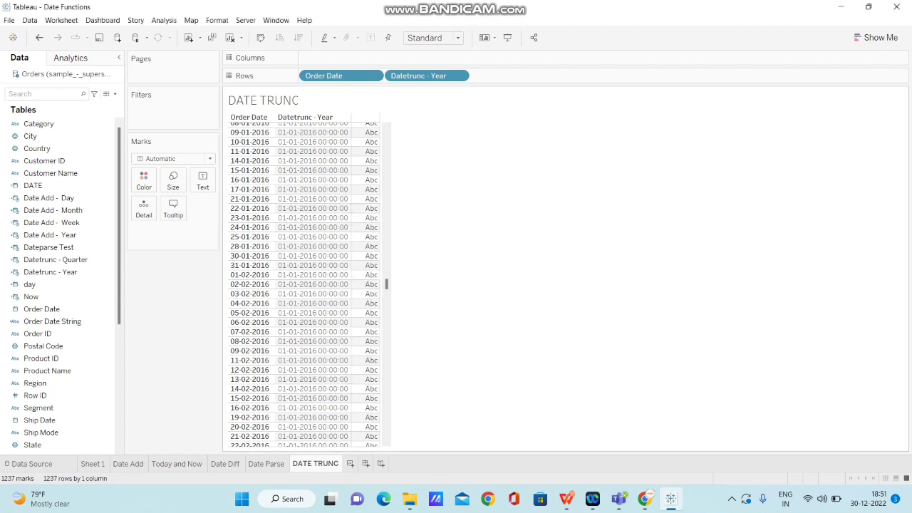
drag(55, 259, 472, 74)
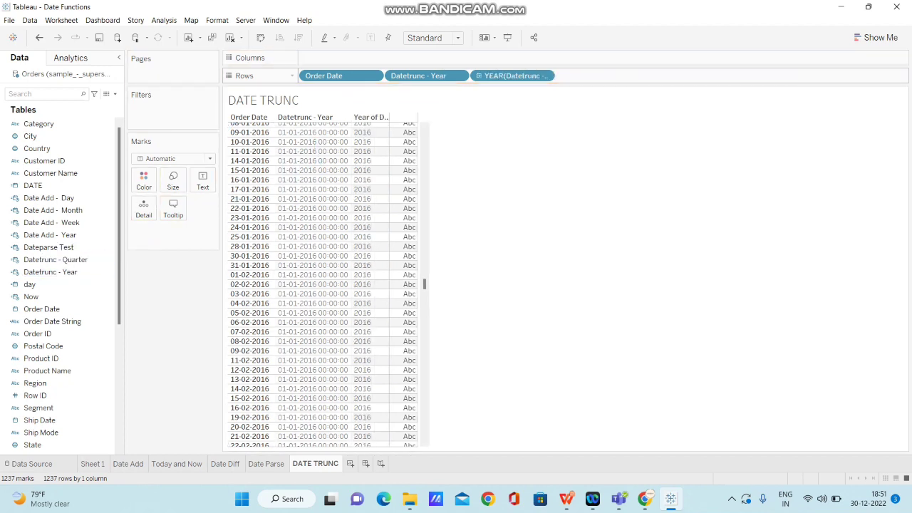
right_click(493, 77)
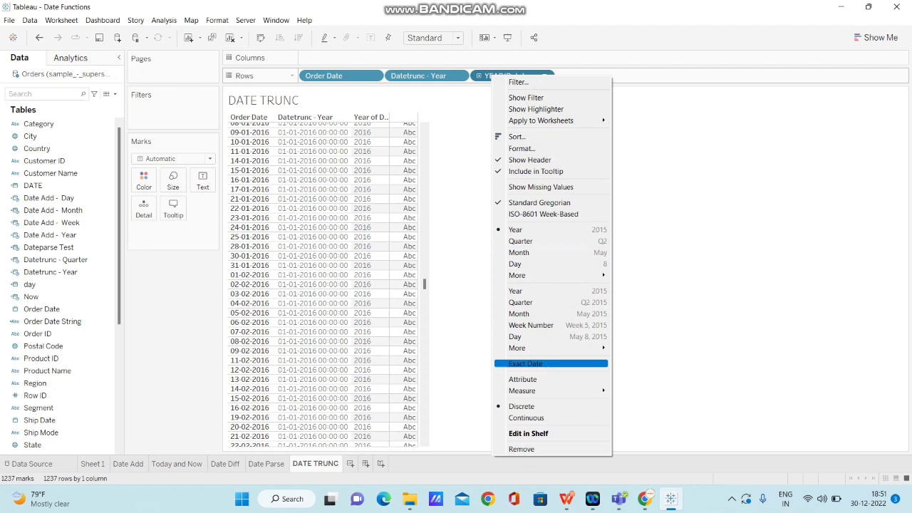
click(527, 364)
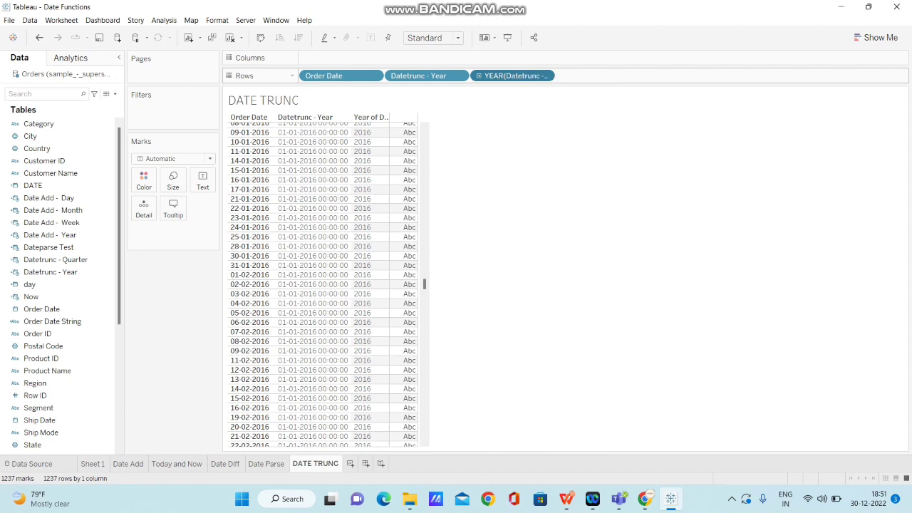
click(545, 75)
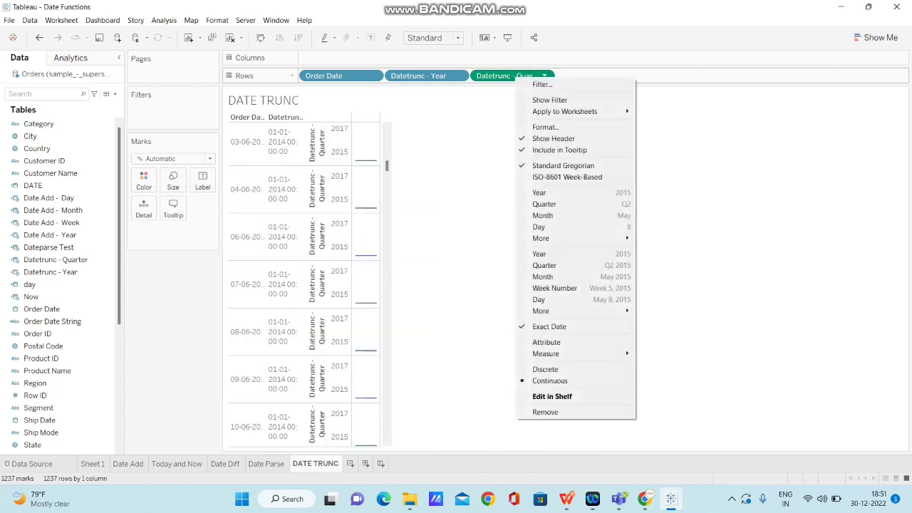
click(544, 369)
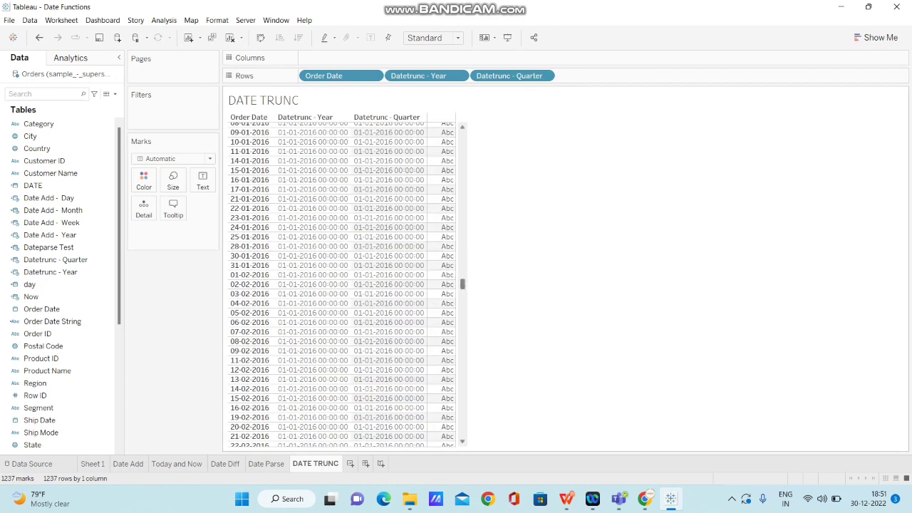
drag(462, 283, 462, 136)
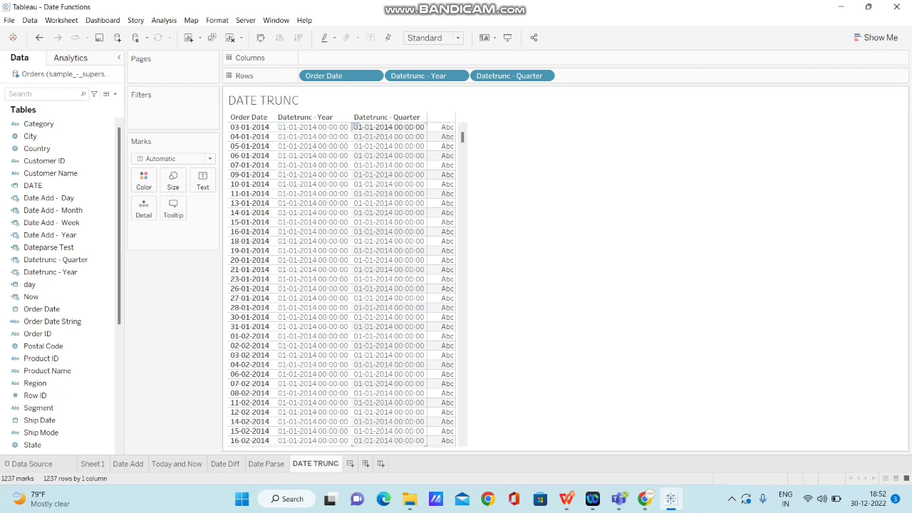
click(355, 127)
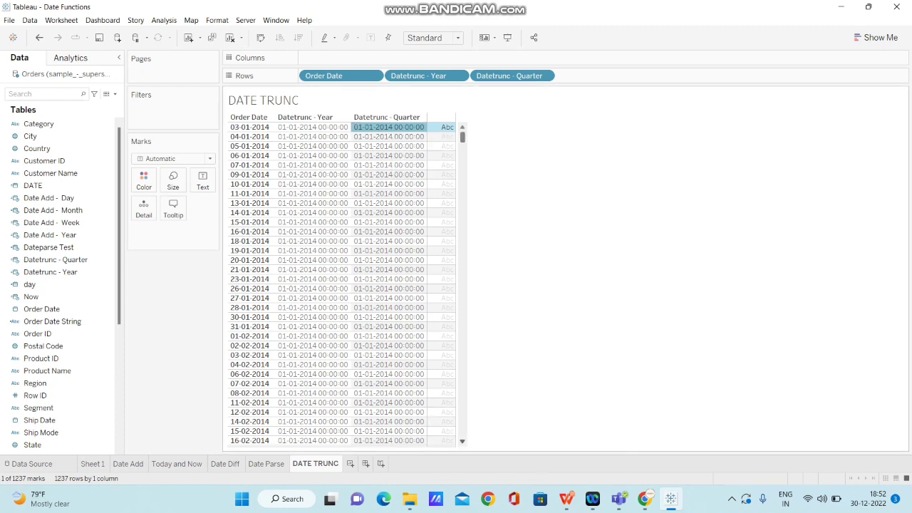
scroll(345, 285, down, 5)
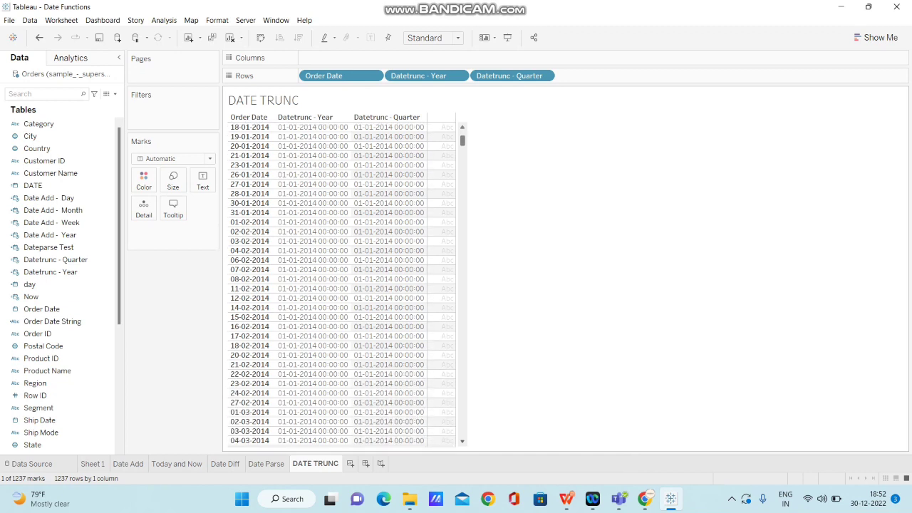
scroll(345, 285, down, 7)
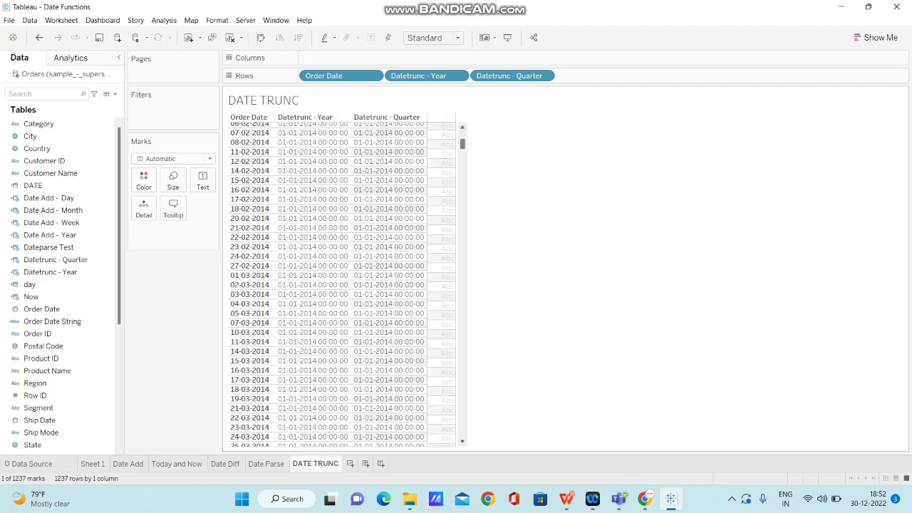
scroll(342, 285, down, 1)
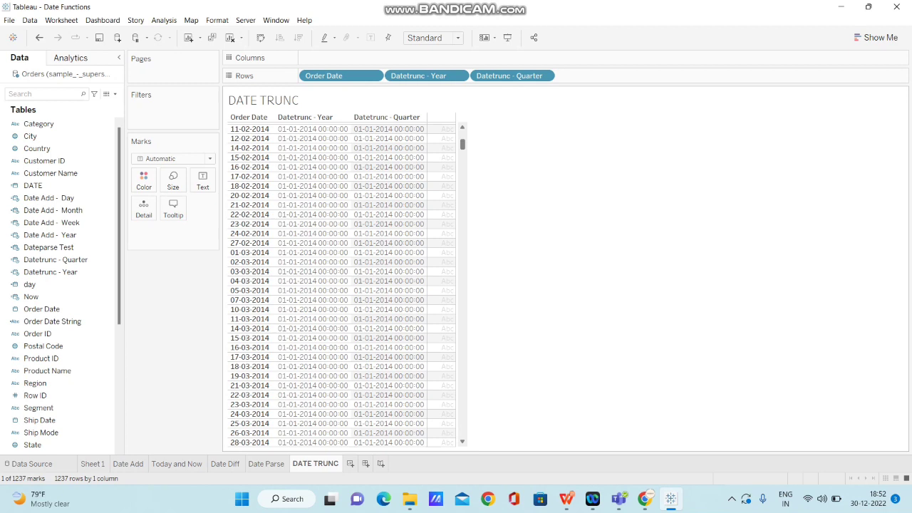
scroll(342, 285, down, 9)
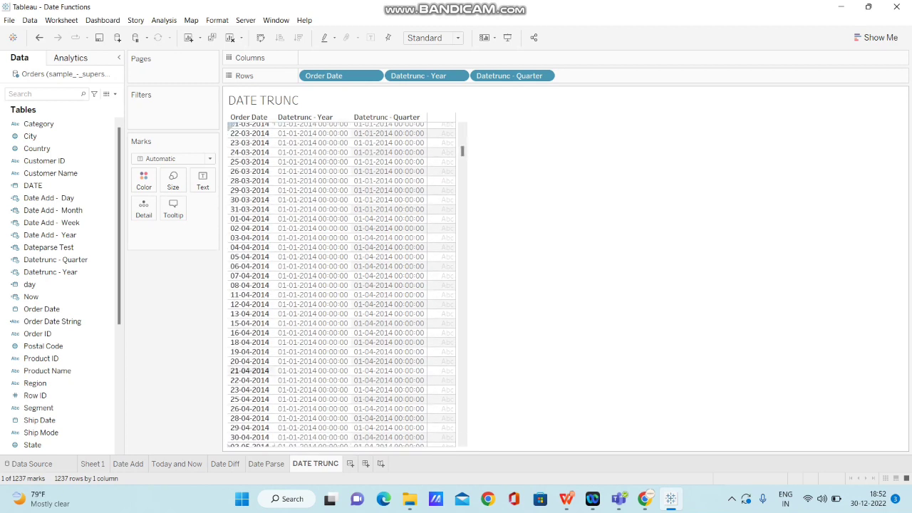
click(249, 371)
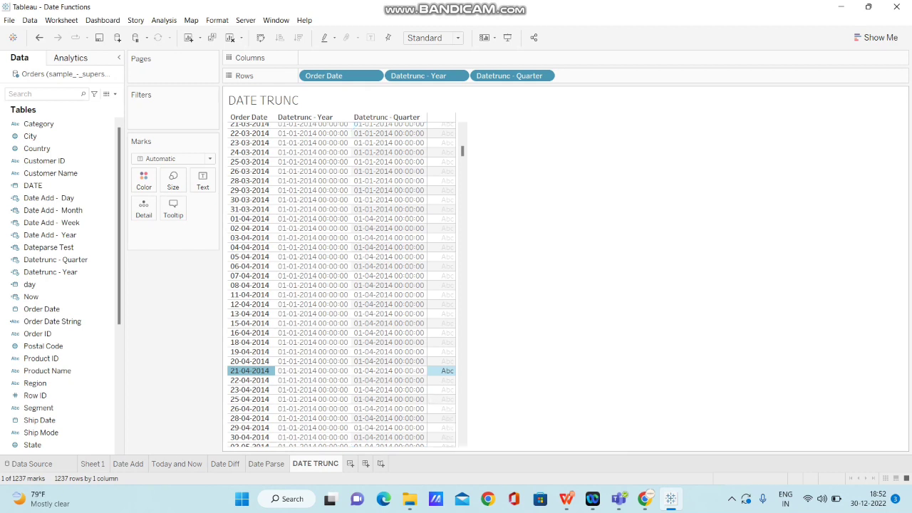
scroll(341, 285, down, 1)
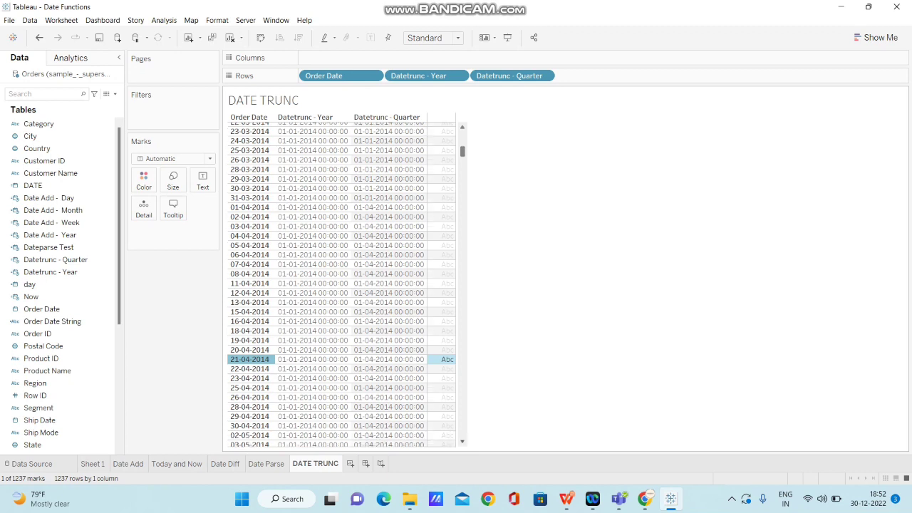
scroll(341, 285, down, 4)
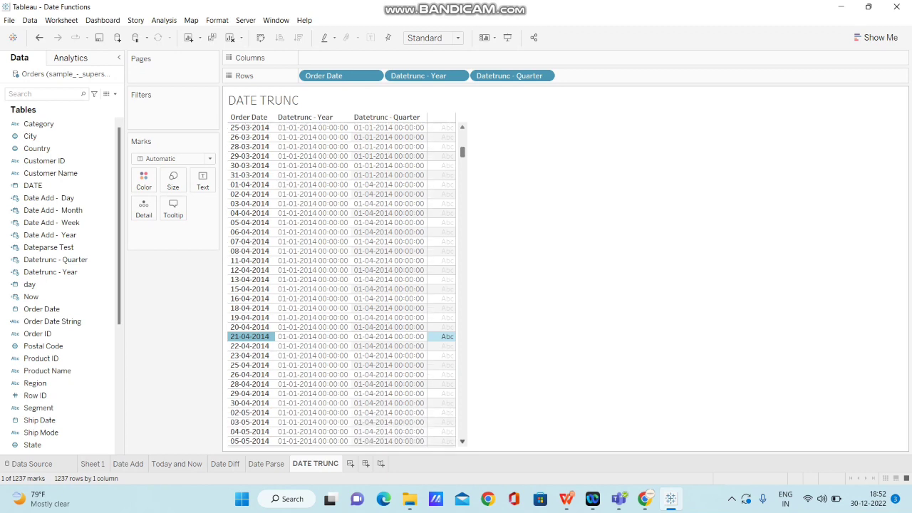
scroll(341, 285, down, 7)
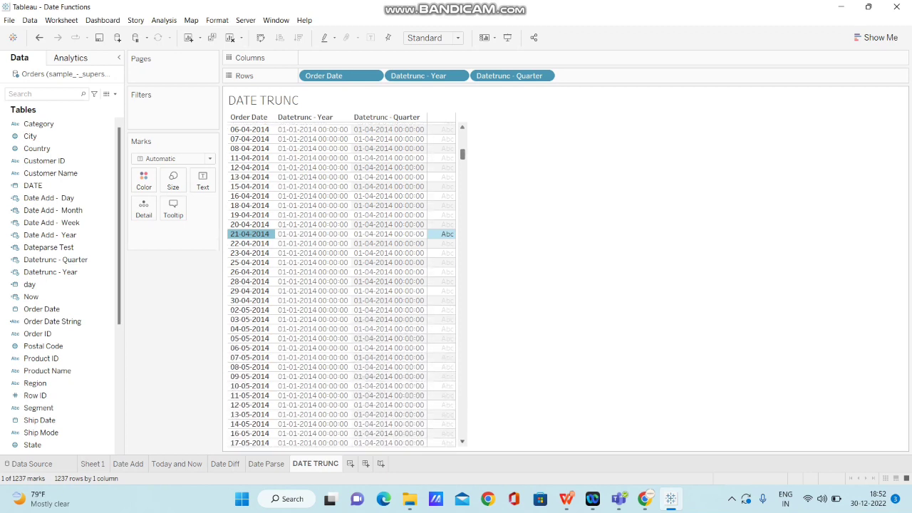
scroll(441, 282, down, 3)
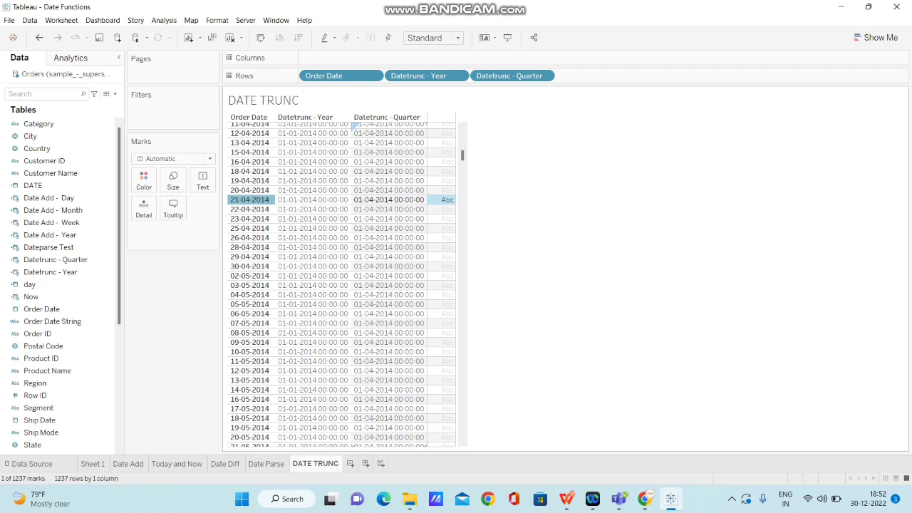
scroll(342, 285, up, 20)
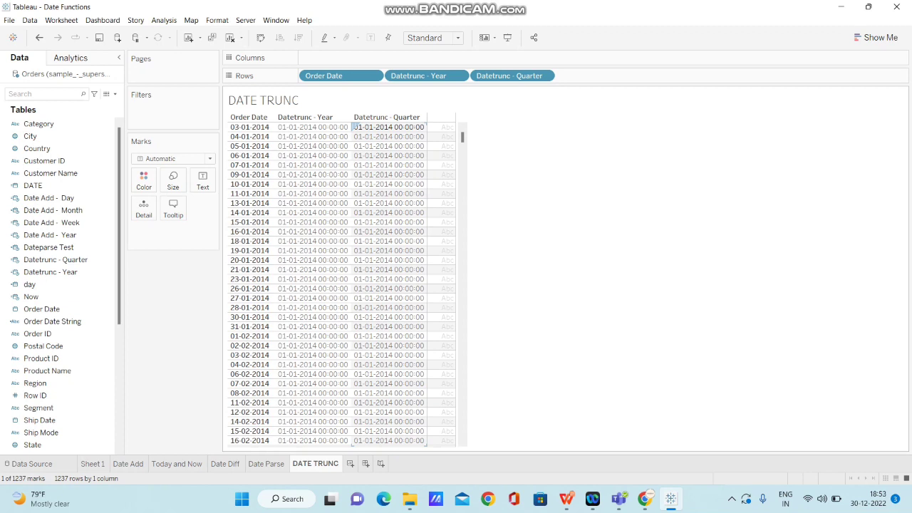
key(Escape)
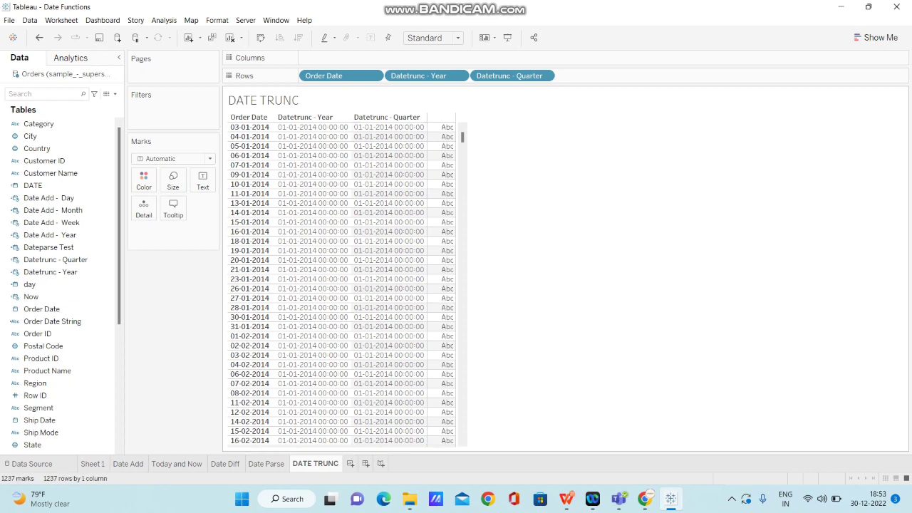
Step: Duplicate Datetrunc - Quarter, change the copy to DATETRUNC('month',[Order Date]), name it Datetrunc - Month, and save
right_click(67, 259)
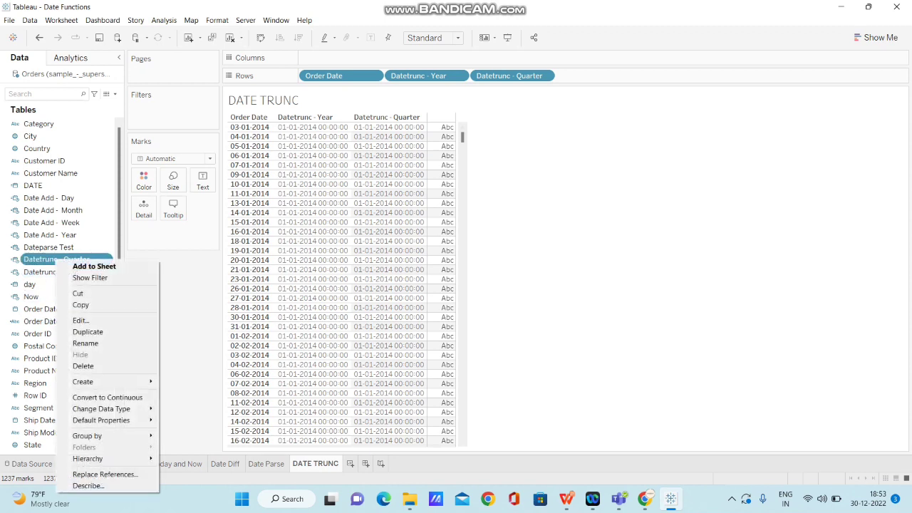
click(81, 333)
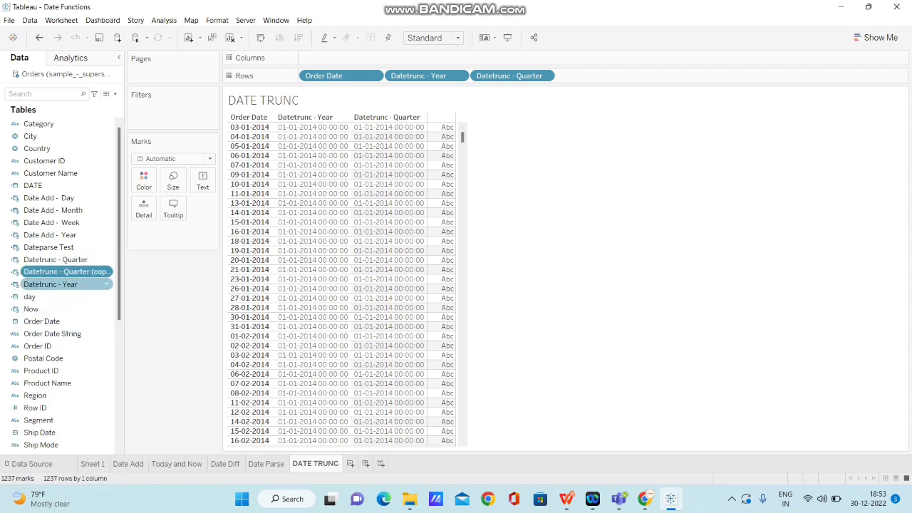
right_click(98, 272)
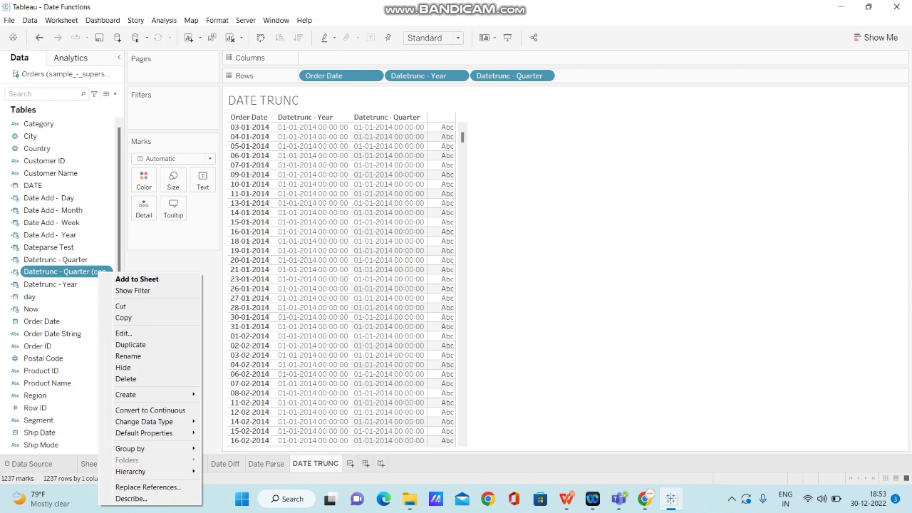
click(123, 332)
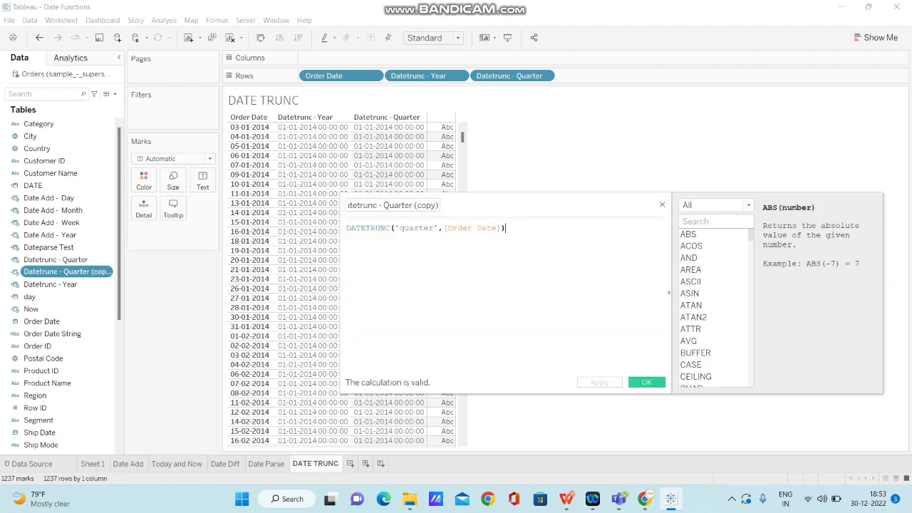
double_click(417, 228)
key(BackSpace)
text(month)
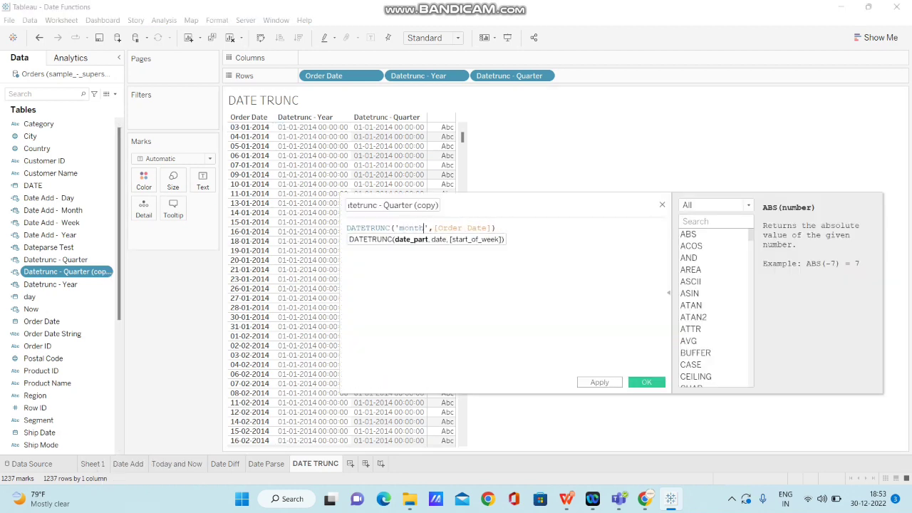
click(438, 205)
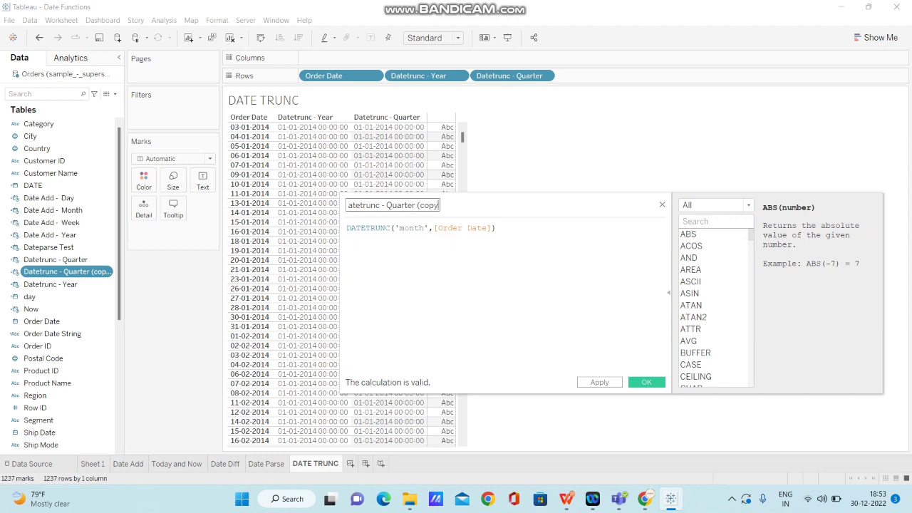
key(BackSpace)
key(BackSpace)
key(BackSpace)
key(BackSpace)
key(BackSpace)
key(BackSpace)
key(BackSpace)
key(BackSpace)
key(BackSpace)
key(BackSpace)
key(BackSpace)
key(BackSpace)
key(BackSpace)
key(BackSpace)
text(Month)
click(646, 381)
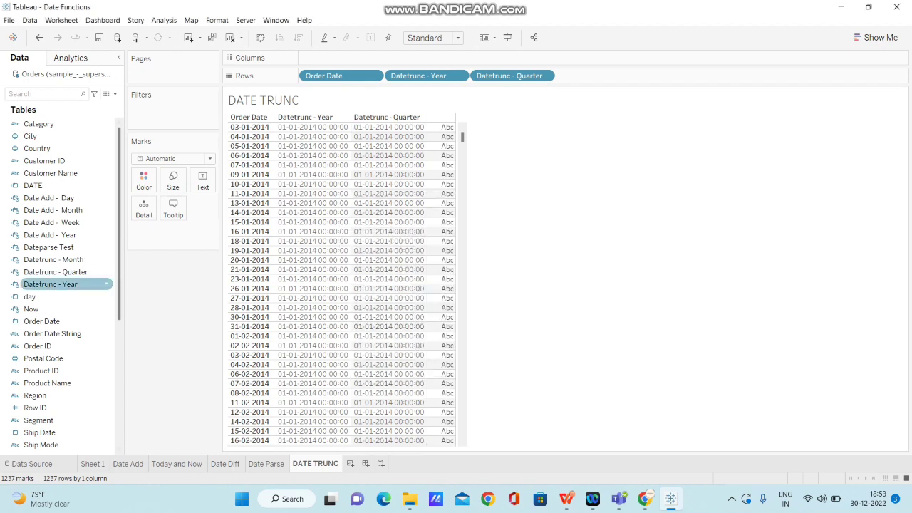
Step: Add Datetrunc - Month to Rows as a fourth discrete exact-date column
drag(53, 260, 617, 77)
right_click(596, 76)
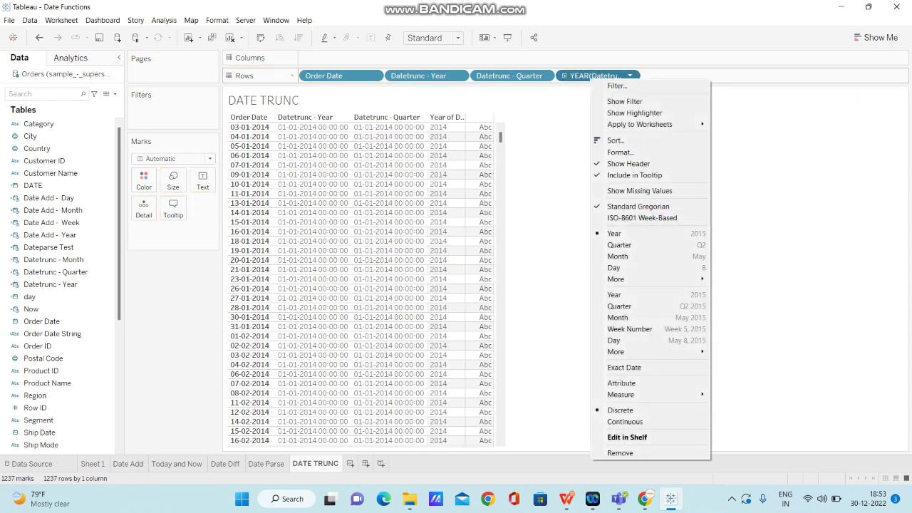
click(624, 367)
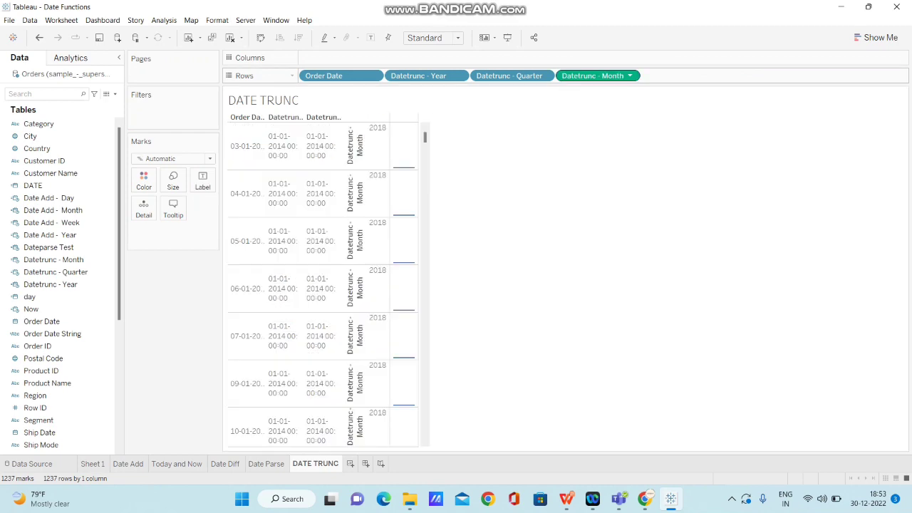
right_click(610, 76)
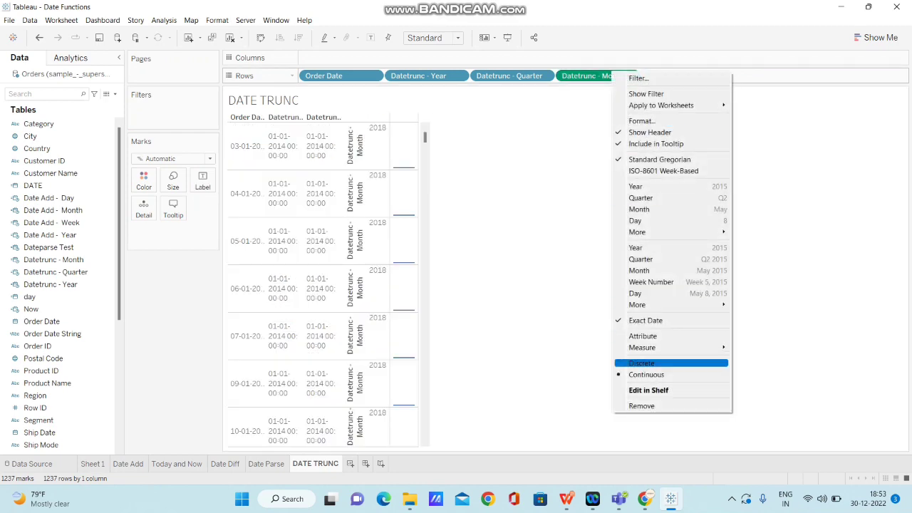
click(641, 363)
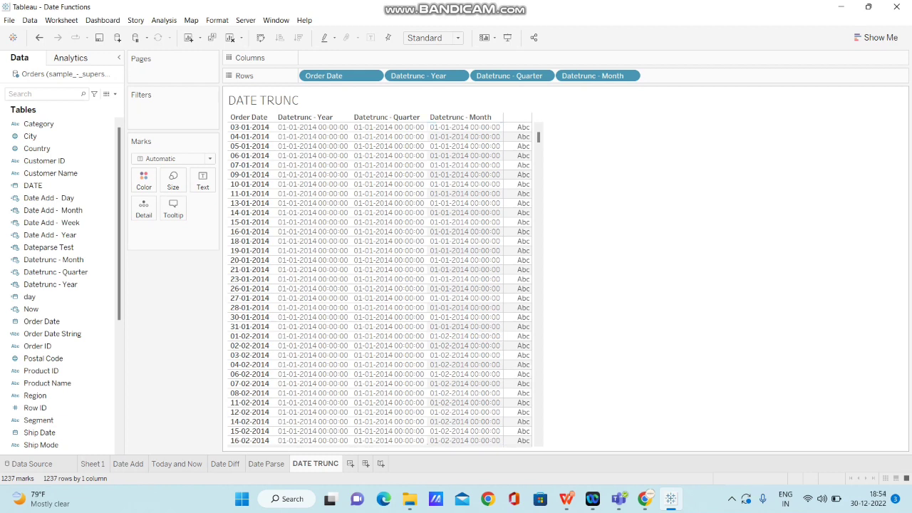
Step: Review the DATE TRUNC table down to the March 2014 rows and select the Datetrunc - Month field
scroll(380, 285, down, 3)
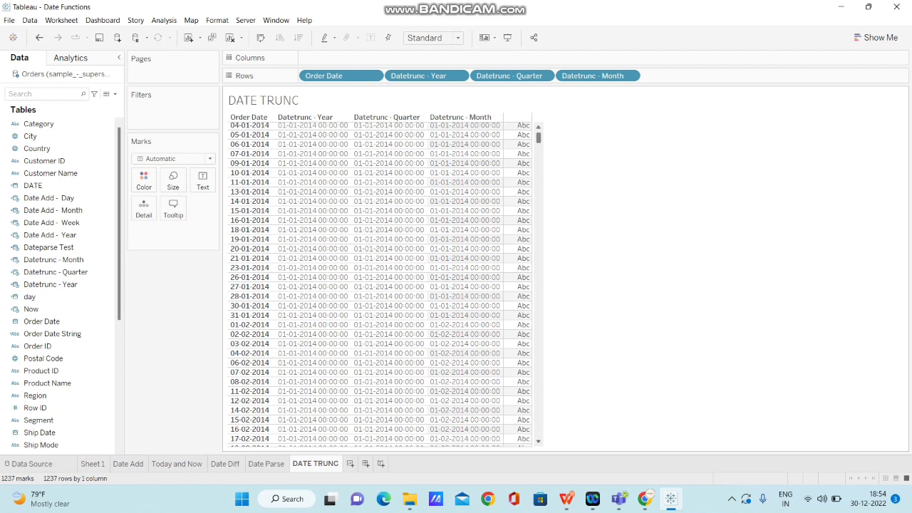
scroll(380, 285, down, 1)
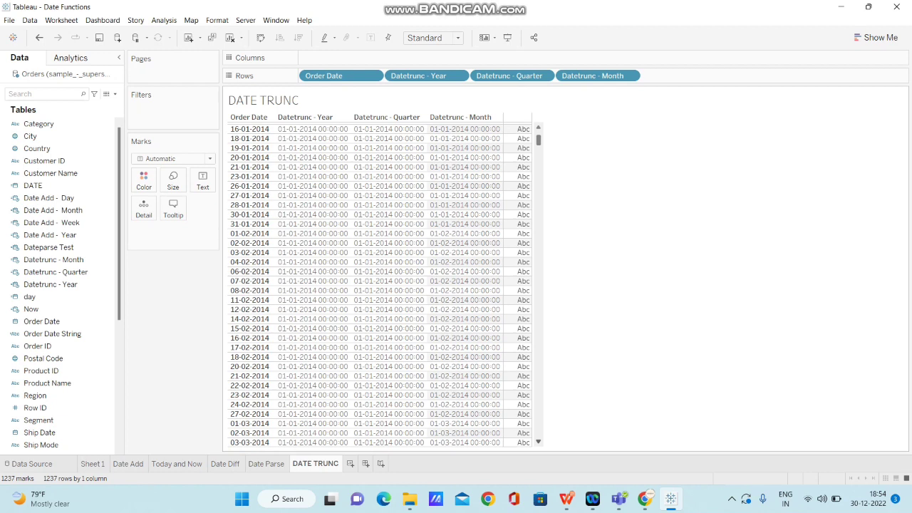
click(53, 259)
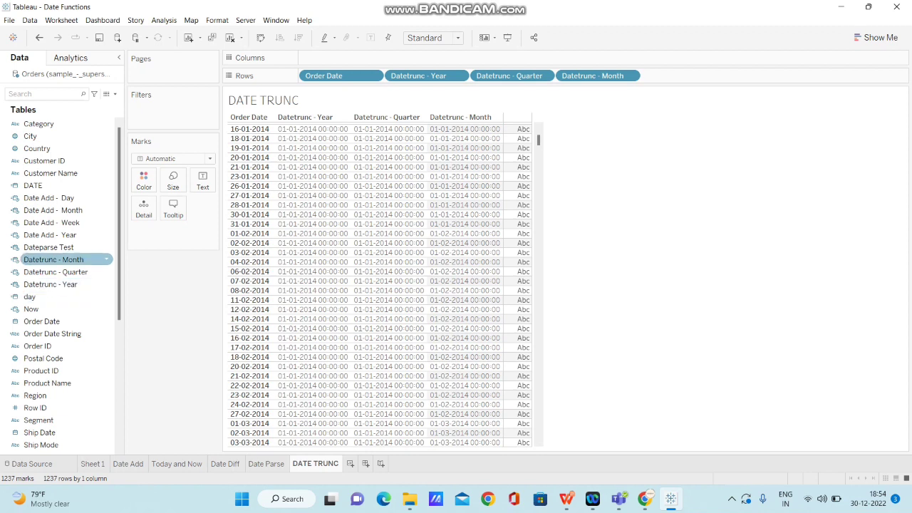